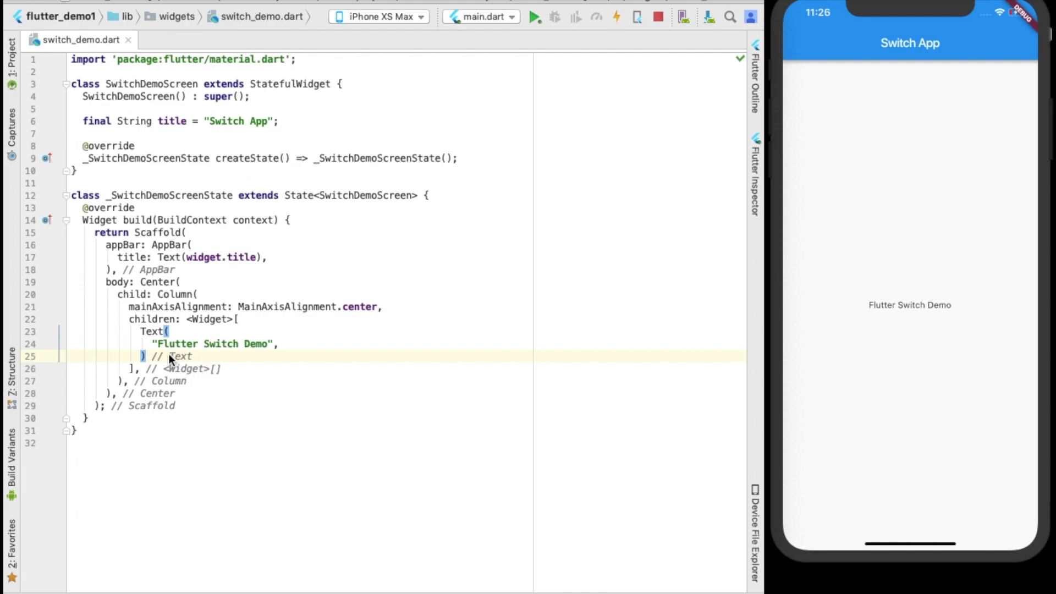
Insert Switch(value: null, onChanged: null) below the 'Flutter Switch Demo' text in the Column.
{"action": "left_click", "coordinate": [150, 356]}
{"action": "type", "text": ","}
{"action": "key", "text": "Return"}
{"action": "type", "text": "Switch"}
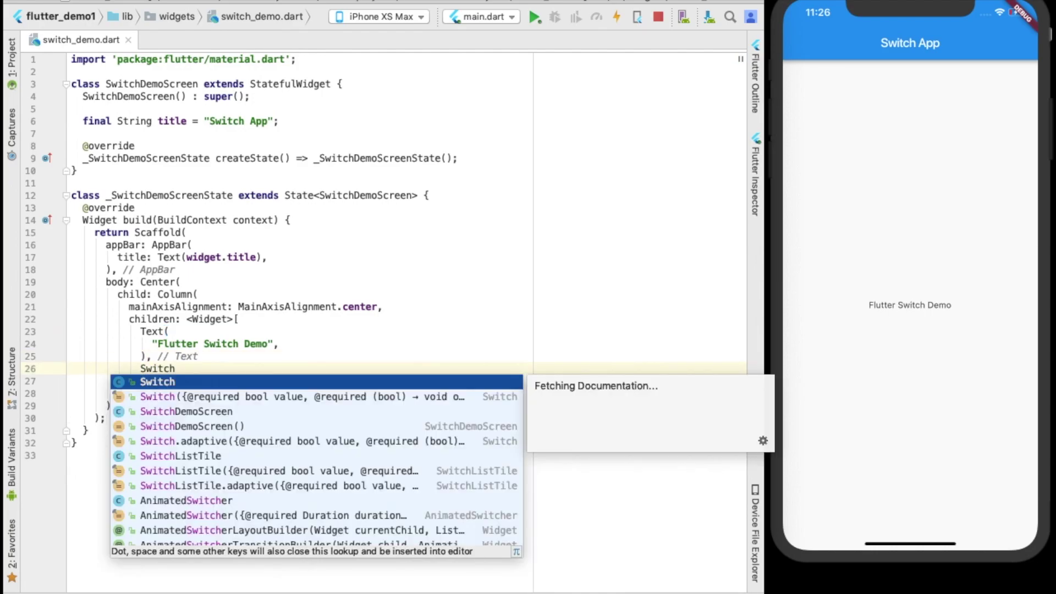
{"action": "key", "text": "Down"}
{"action": "key", "text": "Return"}
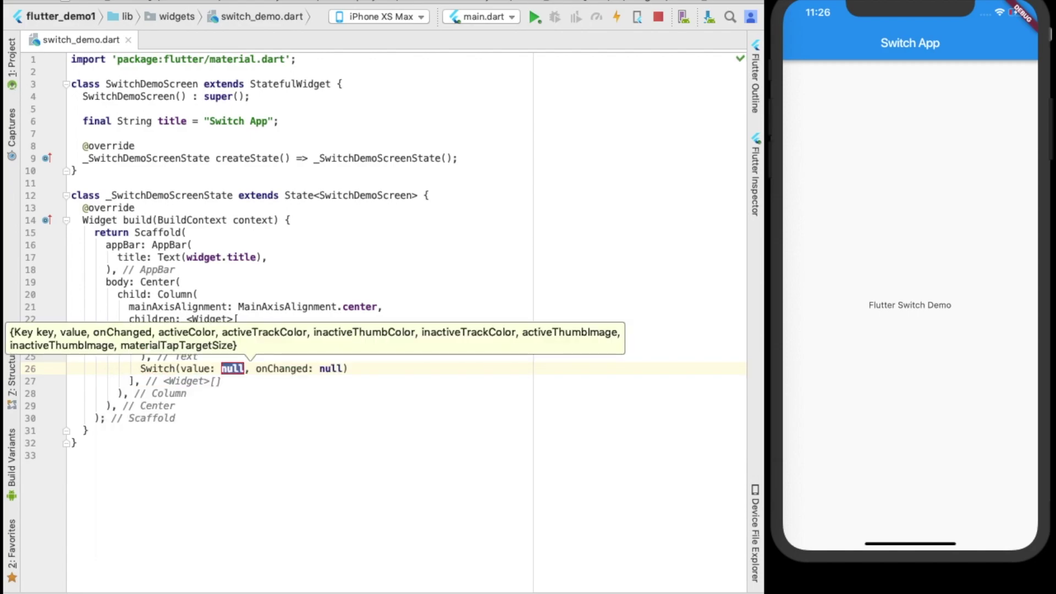
{"action": "left_click", "coordinate": [432, 195]}
{"action": "key", "text": "Return"}
{"action": "key", "text": "Return"}
{"action": "type", "text": "boo"}
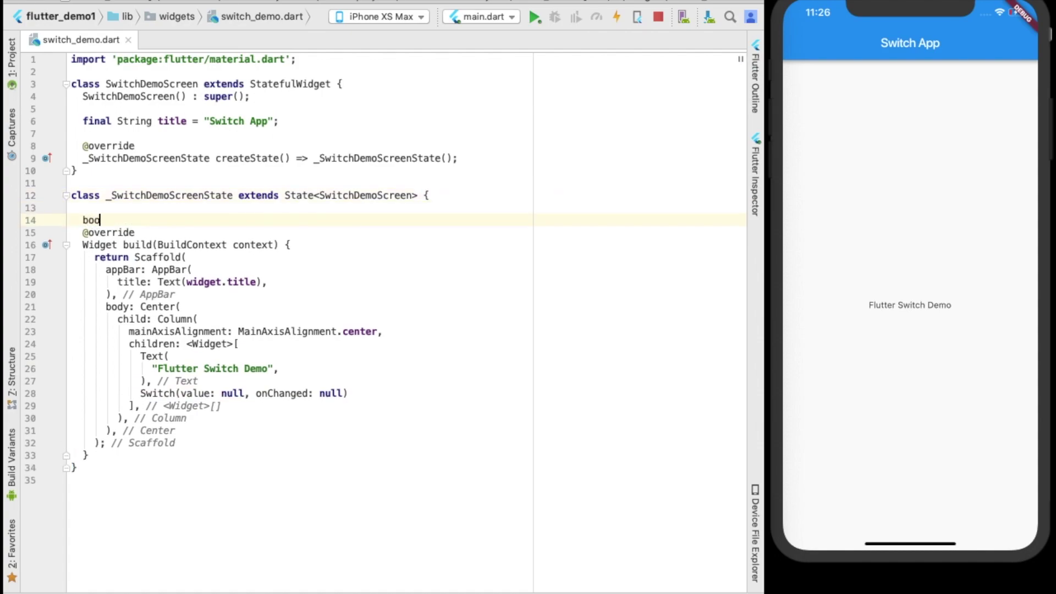
{"action": "type", "text": "l val = fal"}
{"action": "type", "text": "se;"}
Declare 'bool val = false;' and paste val as the Switch's value.
{"action": "key", "text": "Return"}
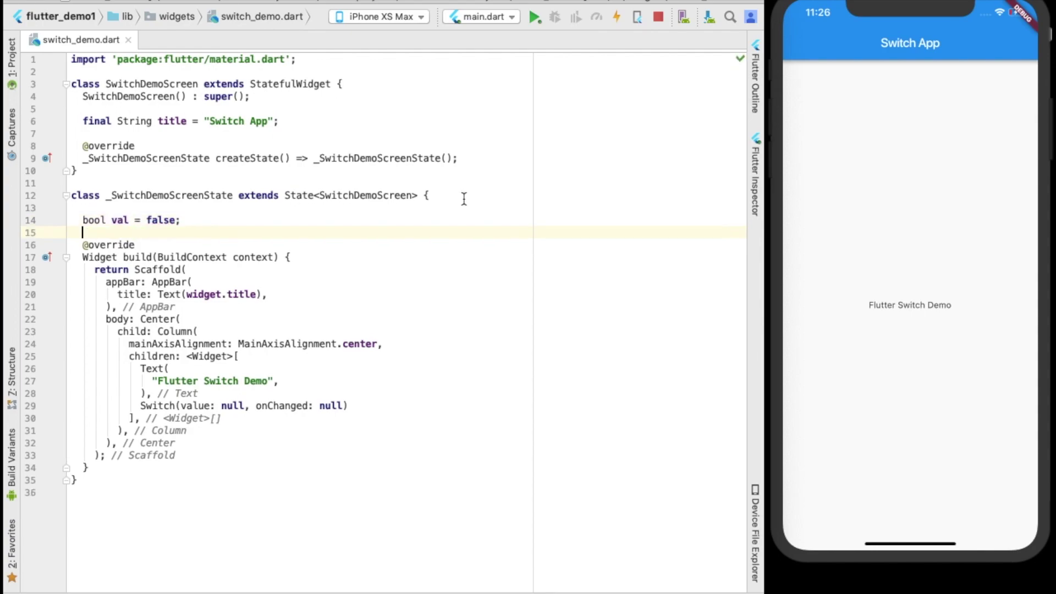
{"action": "double_click", "coordinate": [119, 220]}
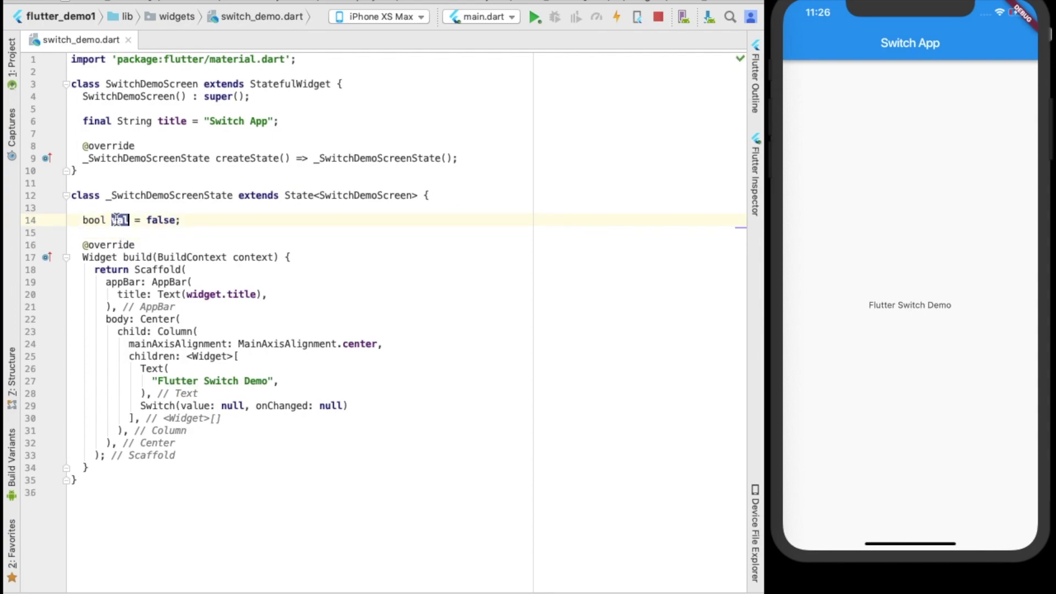
{"action": "key", "text": "ctrl+c"}
{"action": "double_click", "coordinate": [233, 406]}
{"action": "key", "text": "ctrl+v"}
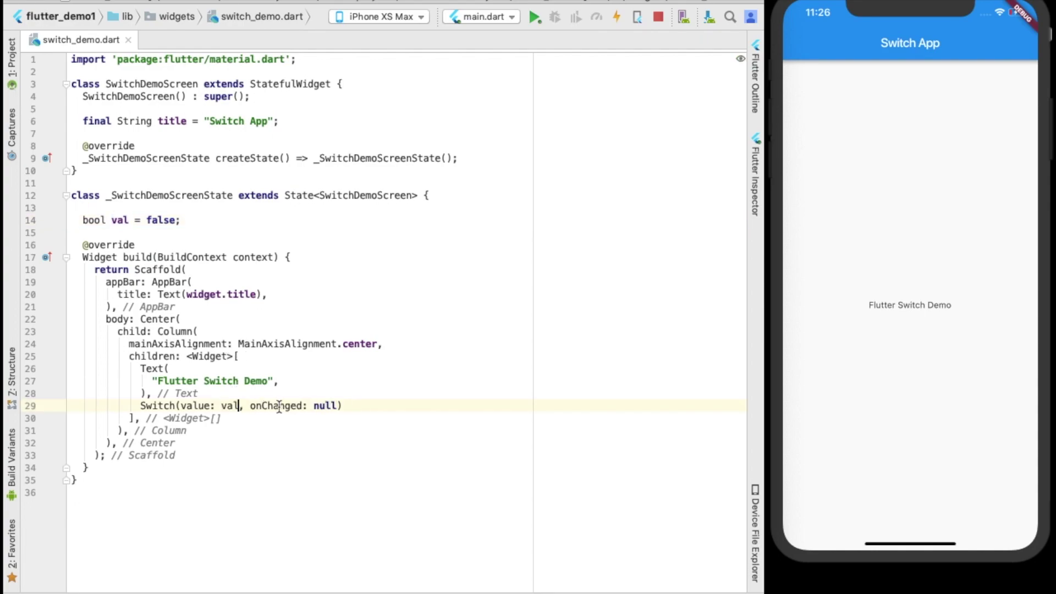
Replace onChanged's null with an empty () { } callback.
{"action": "double_click", "coordinate": [323, 407]}
{"action": "type", "text": "()"}
{"action": "key", "text": "Right"}
{"action": "type", "text": "{"}
{"action": "key", "text": "Return"}
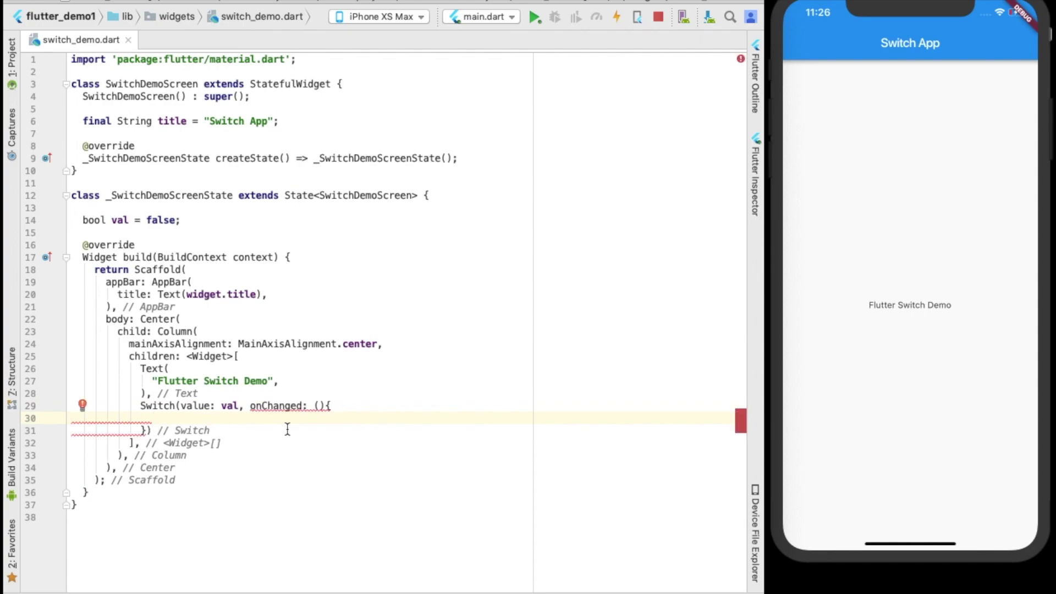
Add a newVal parameter to onChanged, hot reload, and leave a blank line after val.
{"action": "left_click", "coordinate": [321, 407]}
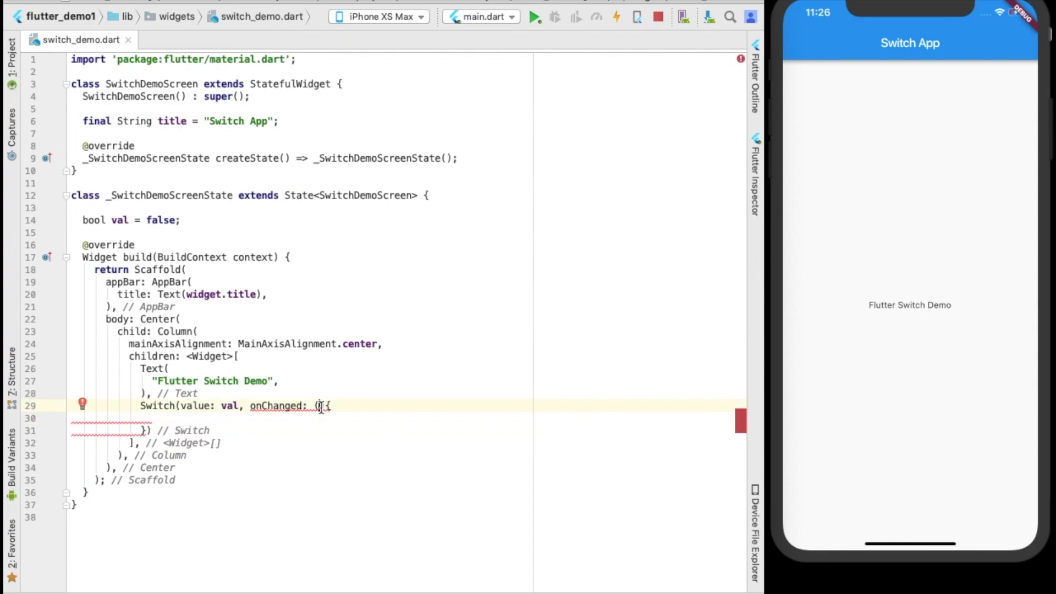
{"action": "type", "text": "newVal"}
{"action": "key", "text": "ctrl+s"}
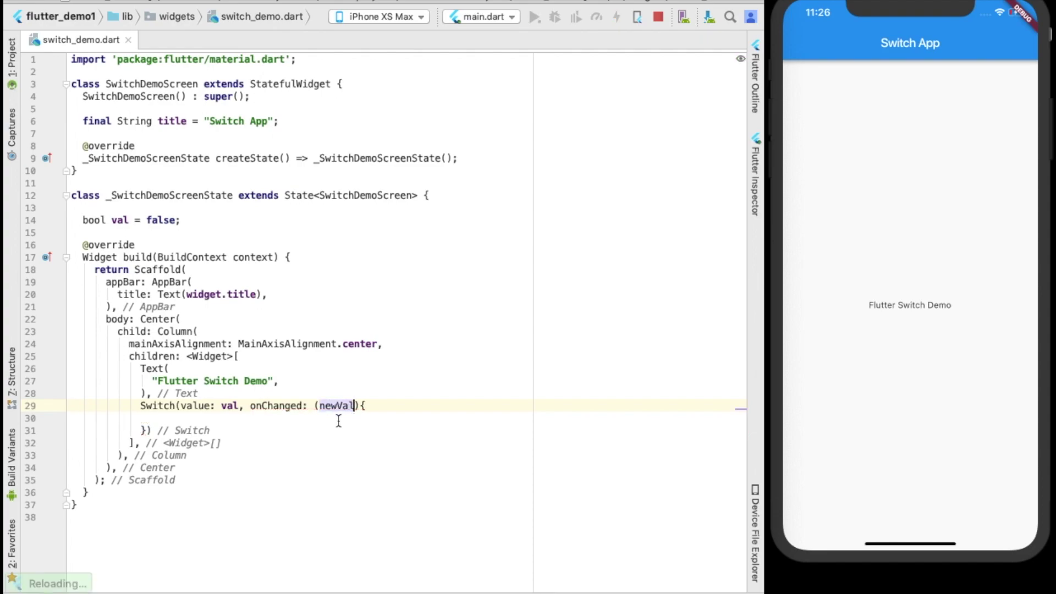
{"action": "left_click", "coordinate": [71, 418]}
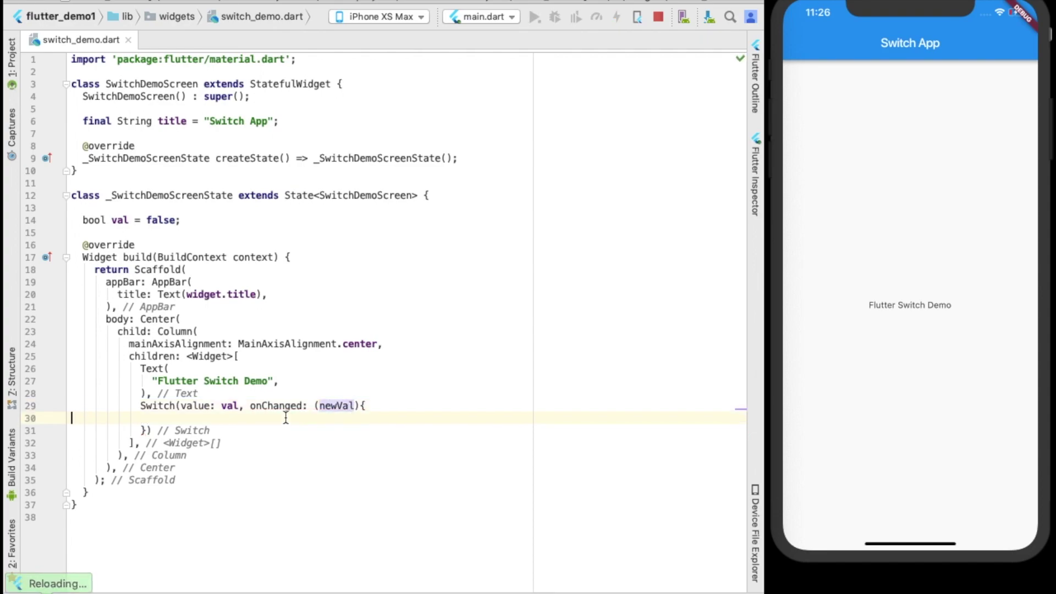
{"action": "left_click", "coordinate": [236, 219]}
{"action": "key", "text": "Return"}
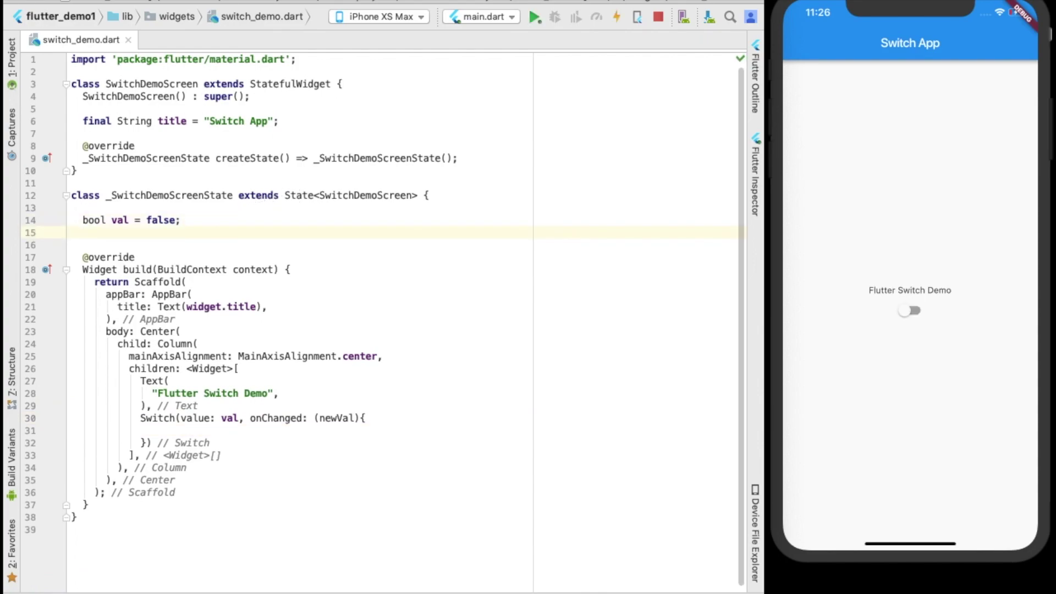
Write onSwitchValueChanged(bool newVal) with setState assigning val = newVal, then hot reload.
{"action": "key", "text": "Return"}
{"action": "type", "text": "onSwitc"}
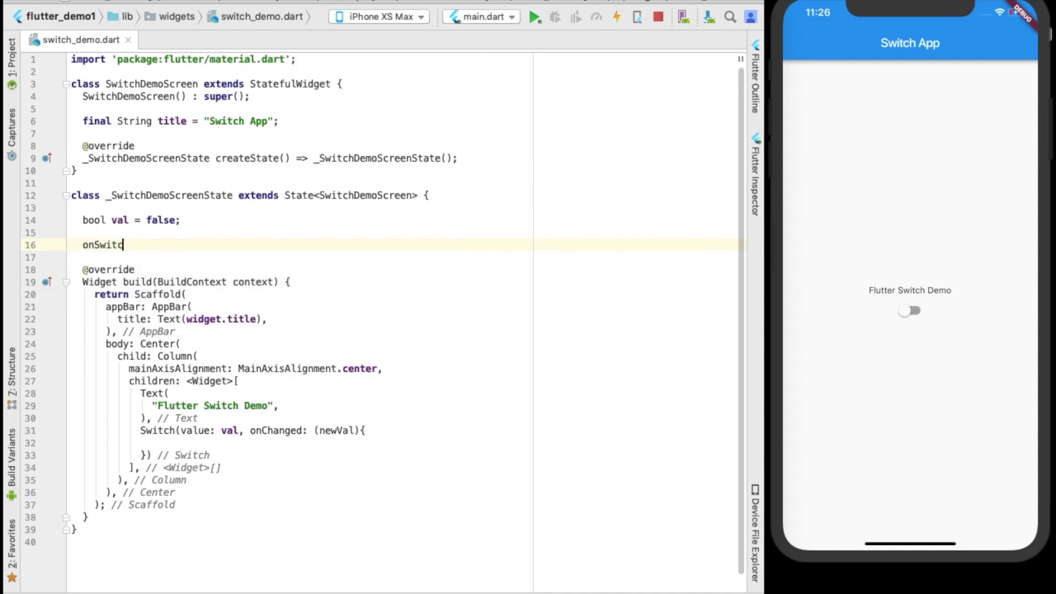
{"action": "type", "text": "hValueChanged(b"}
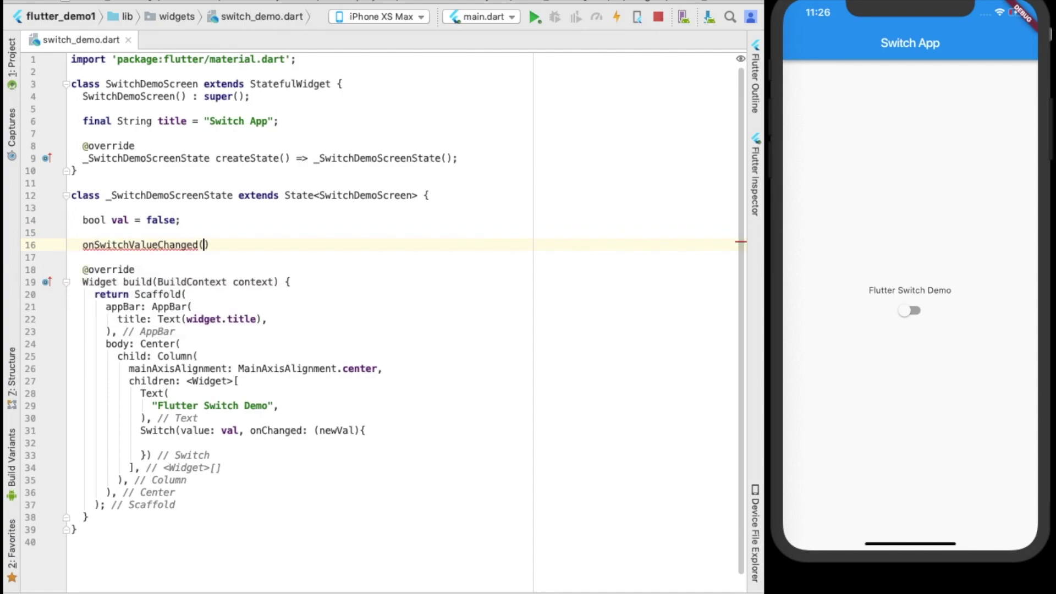
{"action": "type", "text": "ool newVal){"}
{"action": "key", "text": "Return"}
{"action": "type", "text": "setSta"}
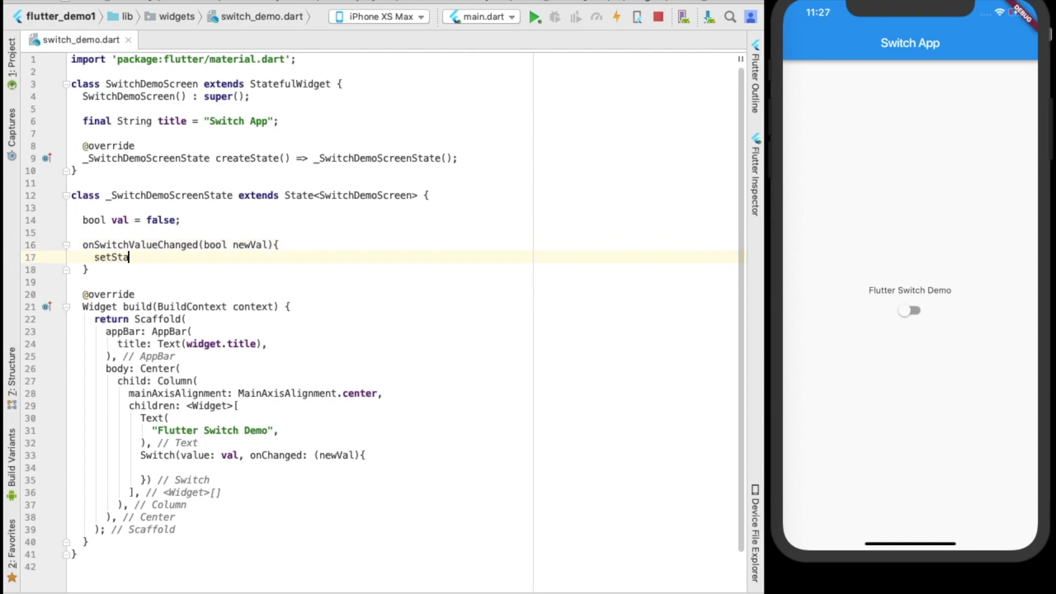
{"action": "key", "text": "Return"}
{"action": "type", "text": "va"}
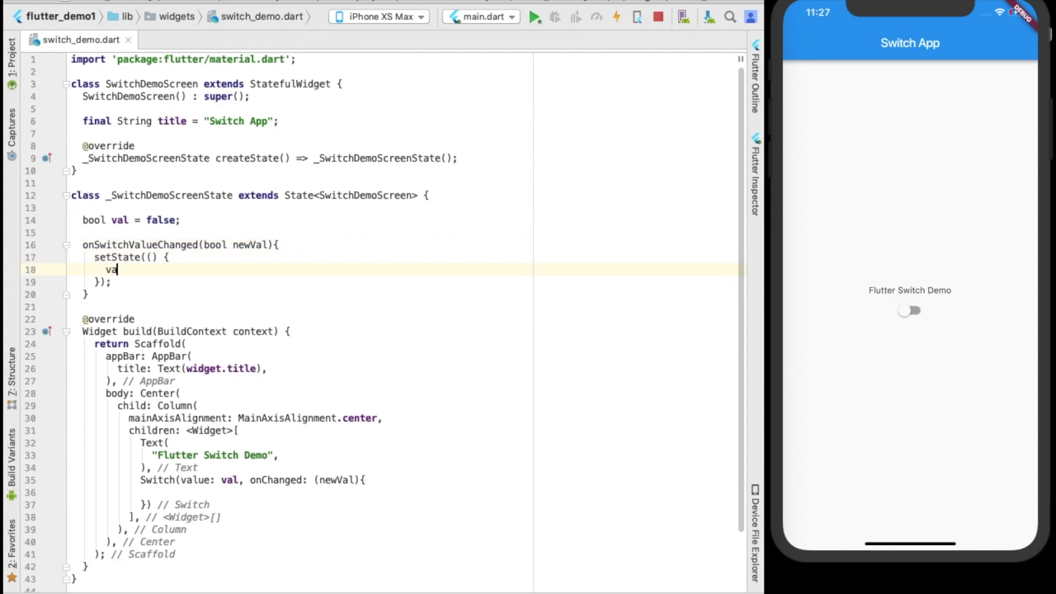
{"action": "type", "text": "l = newVal"}
{"action": "type", "text": ";"}
{"action": "key", "text": "ctrl+s"}
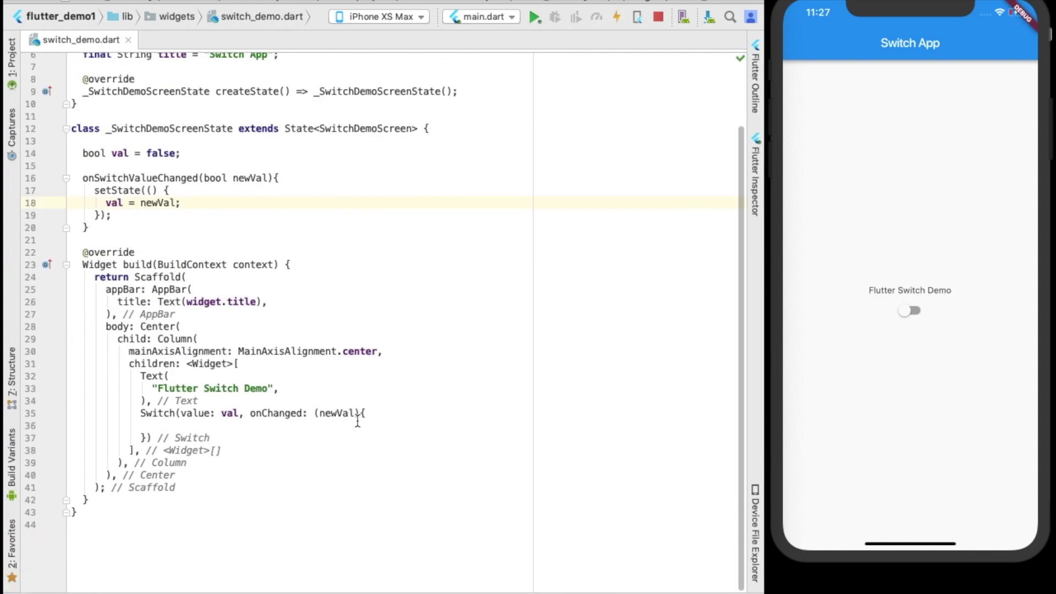
Call onSwitchValueChanged(newVal); inside the Switch callback and reformat the code.
{"action": "left_click", "coordinate": [354, 427]}
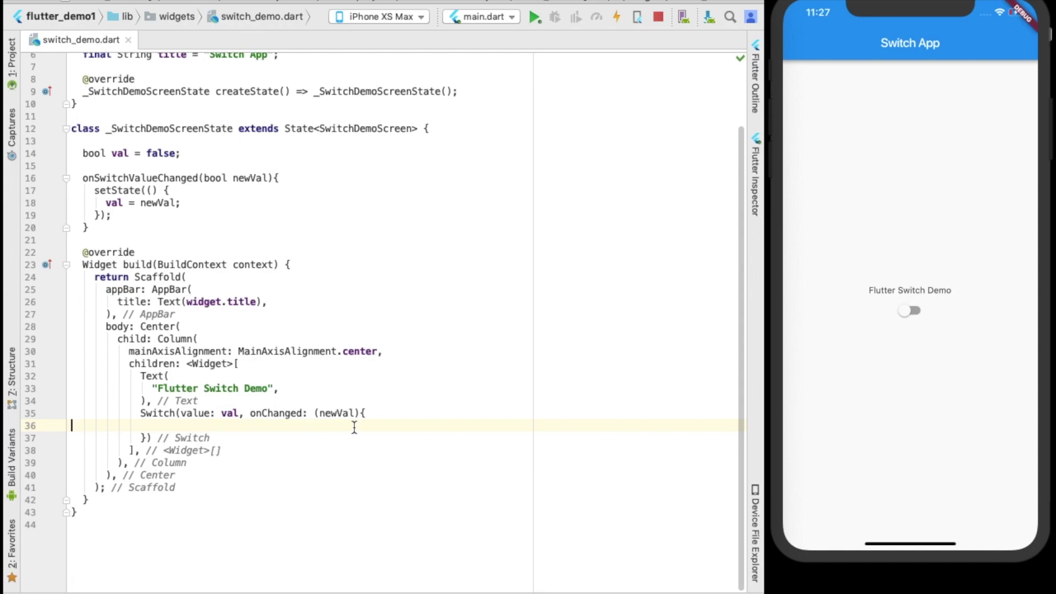
{"action": "type", "text": "onS"}
{"action": "type", "text": "w"}
{"action": "key", "text": "Return"}
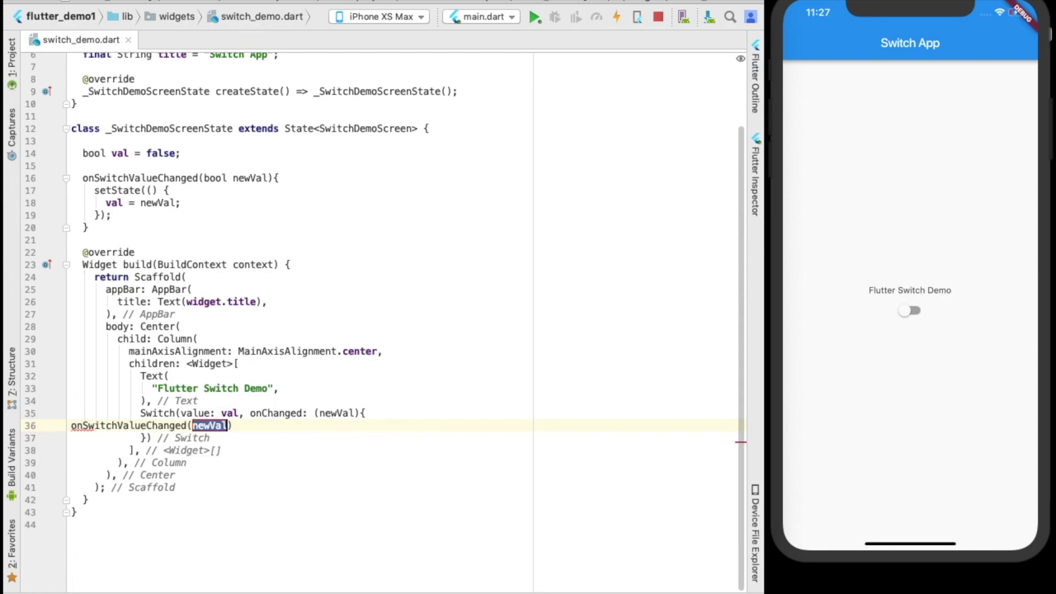
{"action": "key", "text": "End"}
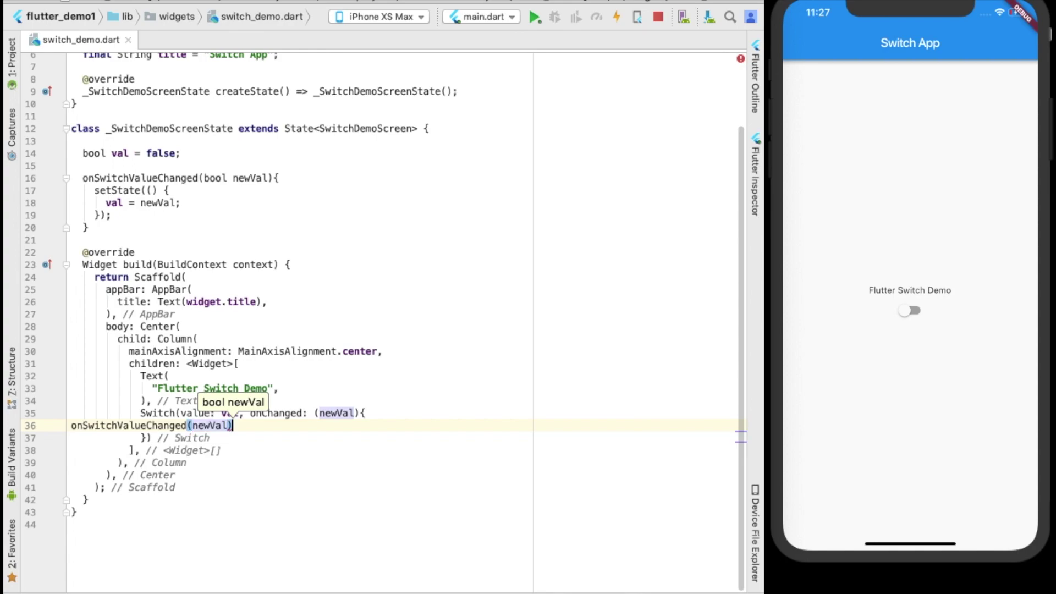
{"action": "type", "text": ";"}
{"action": "key", "text": "ctrl+alt+l"}
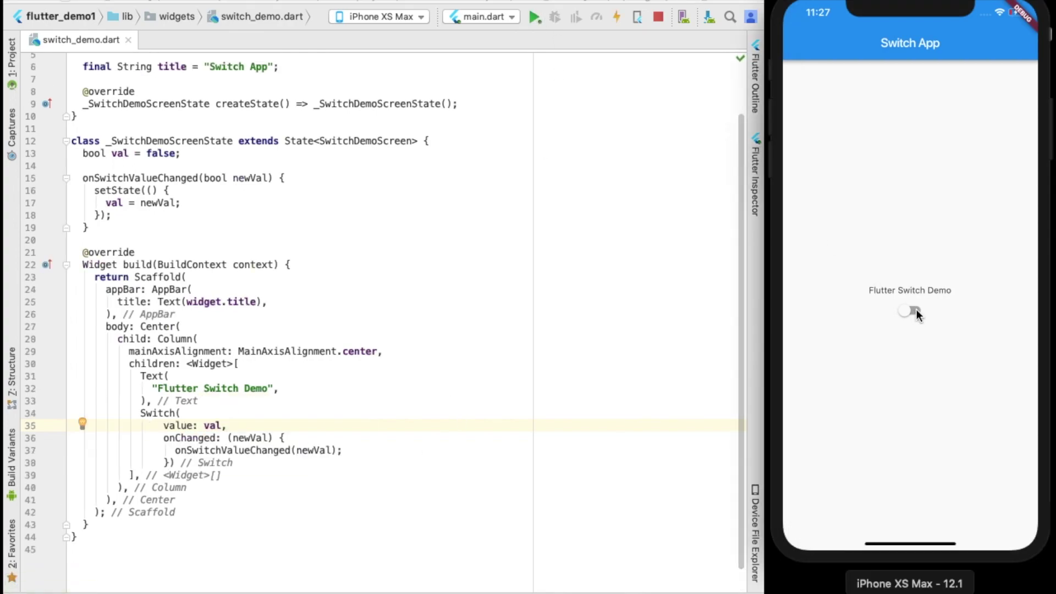
Toggle the iPhone simulator's switch five times, leaving it on.
{"action": "left_click", "coordinate": [914, 311]}
{"action": "left_click", "coordinate": [917, 314]}
{"action": "left_click", "coordinate": [916, 314]}
{"action": "left_click", "coordinate": [916, 314]}
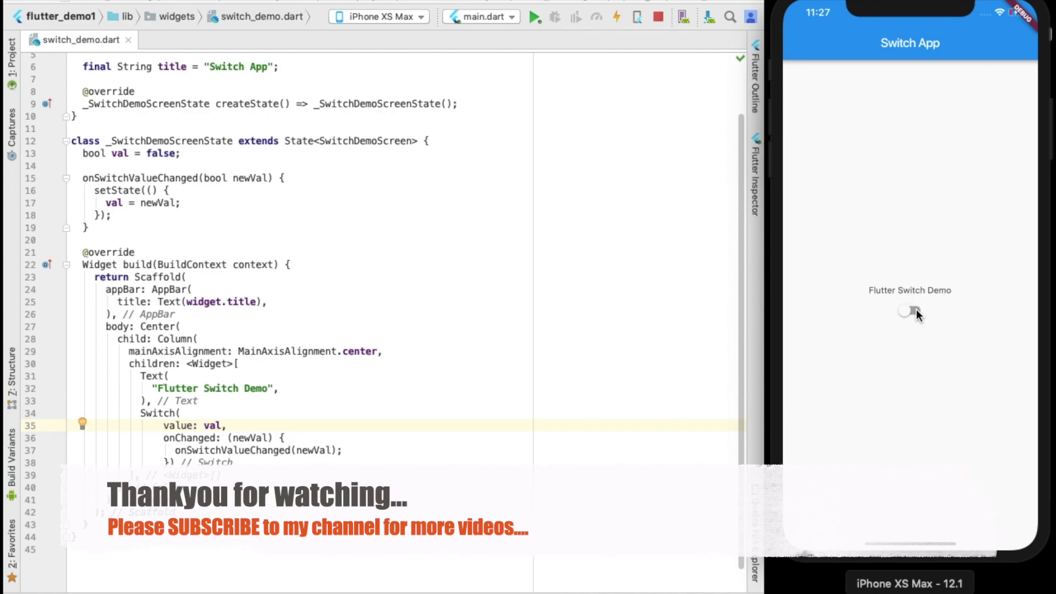
{"action": "left_click", "coordinate": [916, 313]}
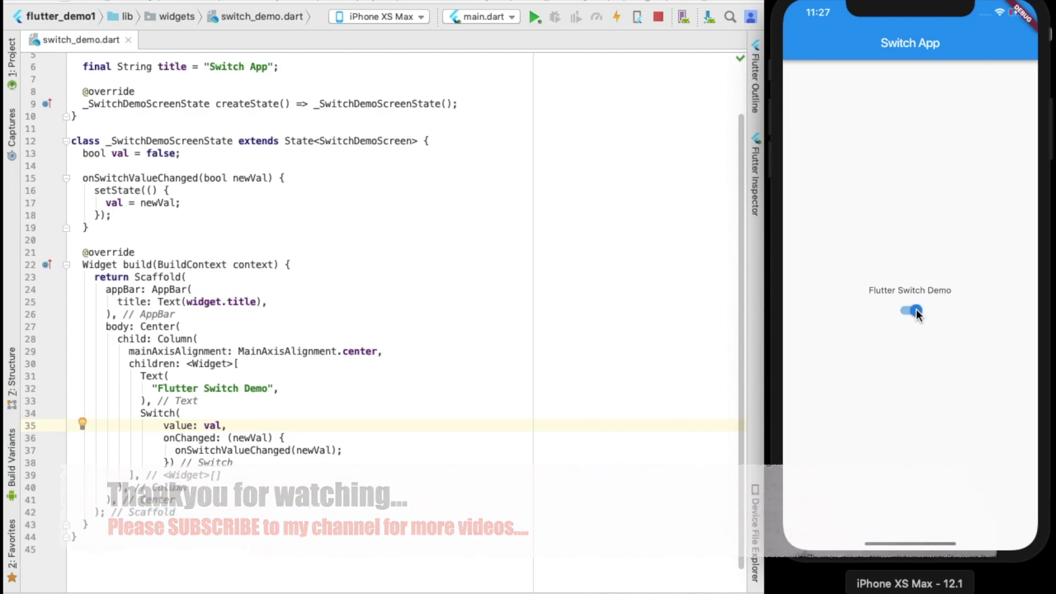